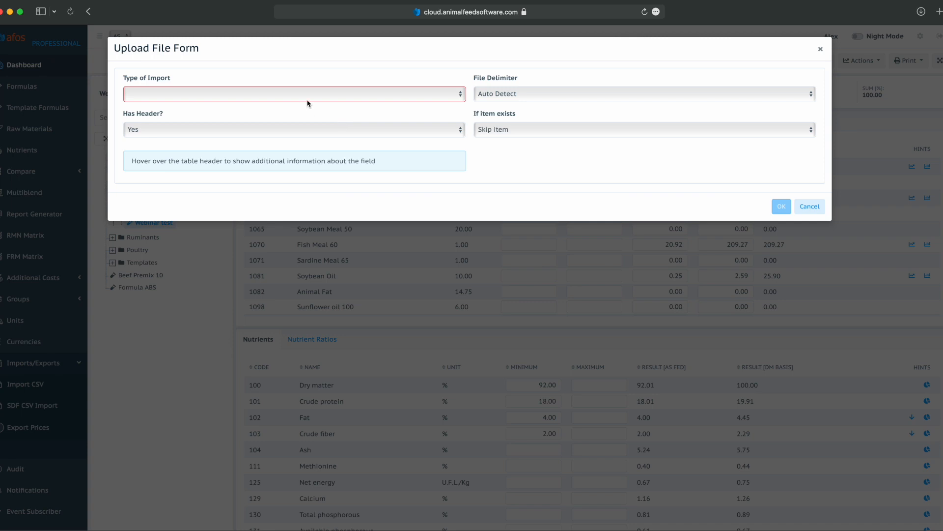
# Set the import type to Raw Material, keeping the file delimiter on Auto Detect and existing items on Skip item.
pyautogui.click(308, 103)
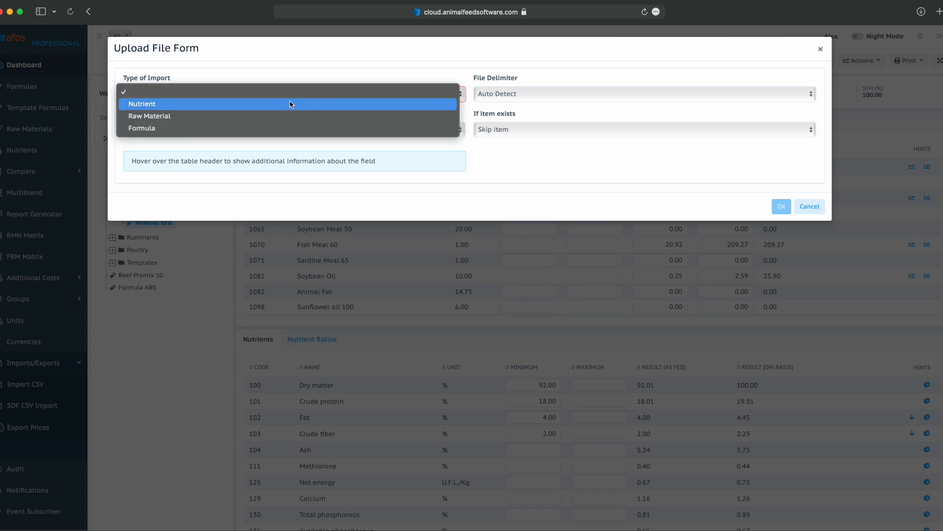
pyautogui.click(241, 116)
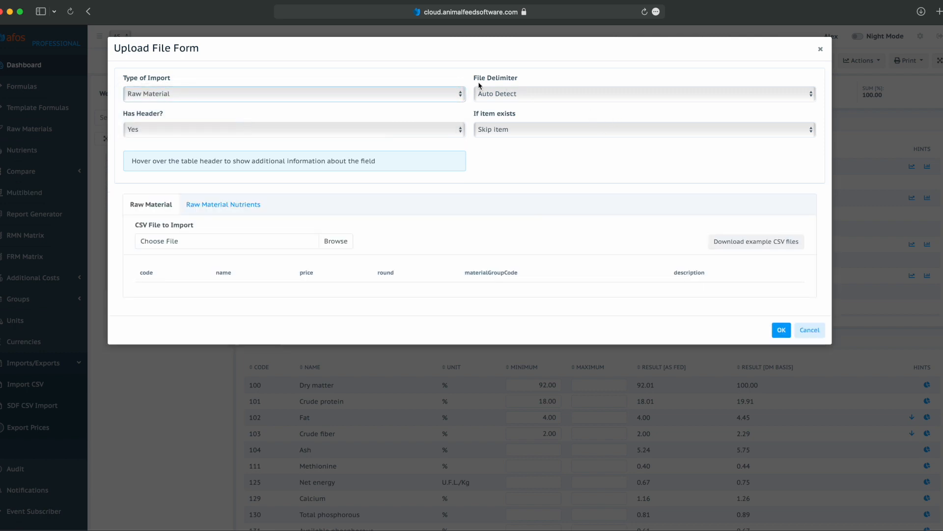
pyautogui.click(532, 96)
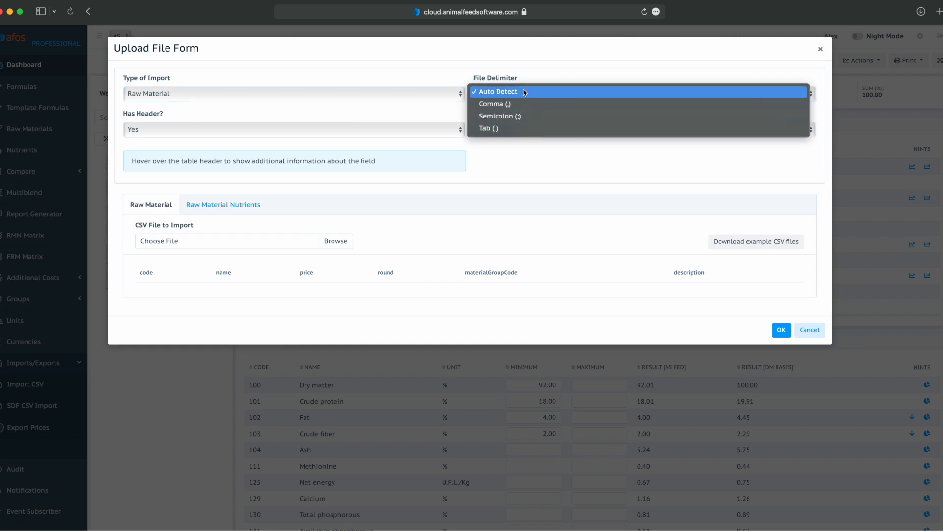
pyautogui.click(524, 93)
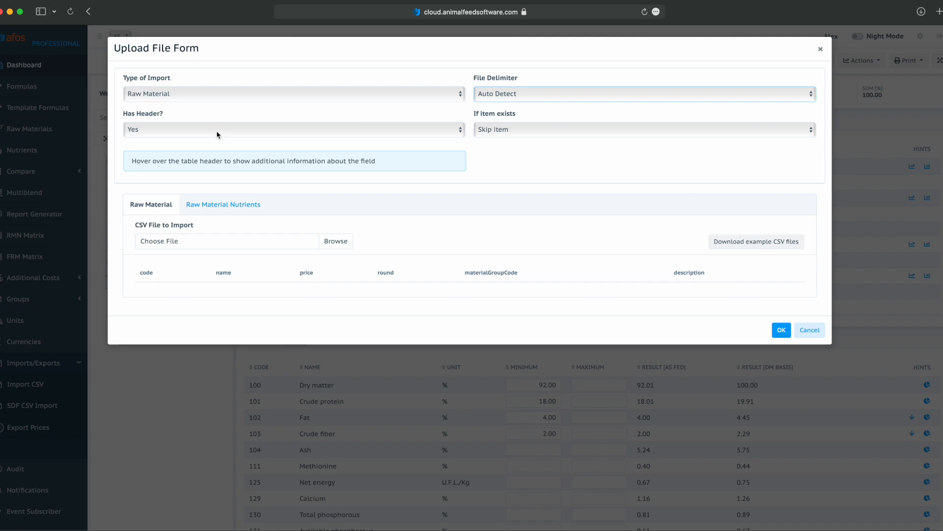
pyautogui.click(516, 130)
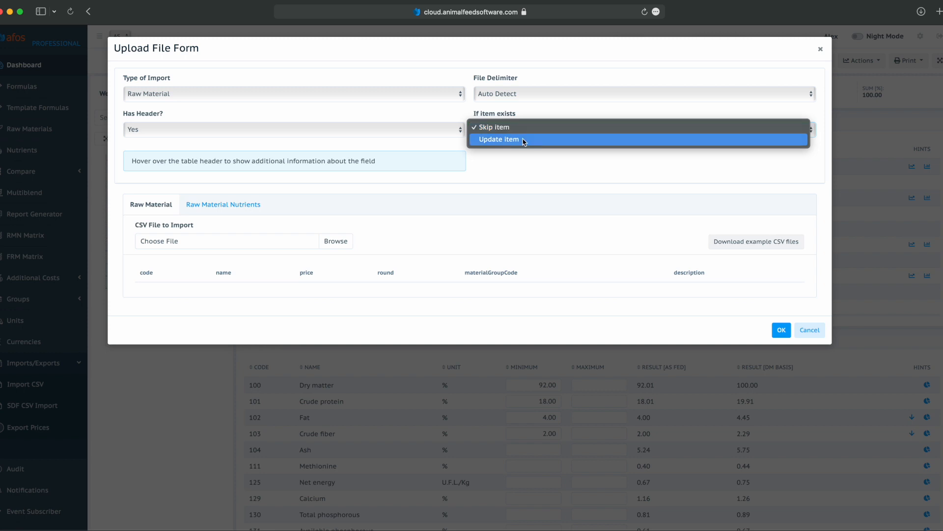
pyautogui.click(524, 126)
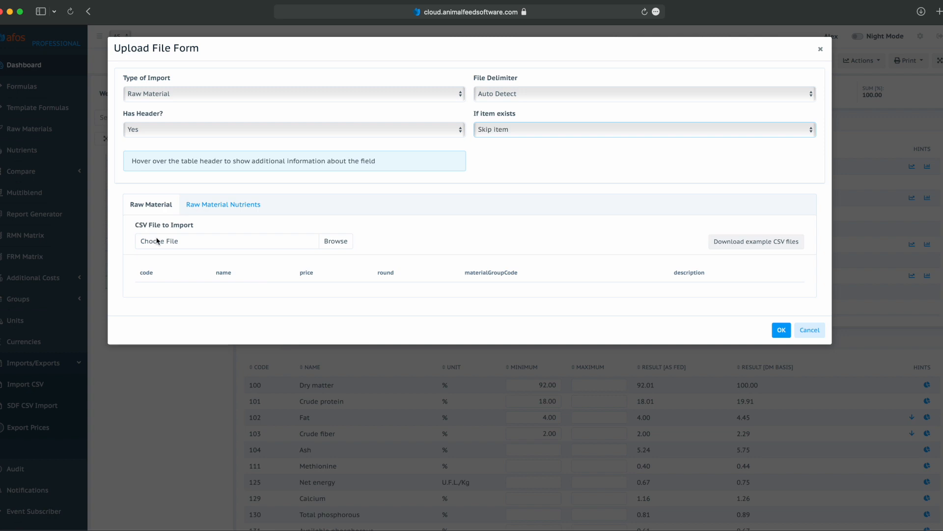
# Examine the field descriptions of the Raw Material import table's name, price, round, materialGroupCode and description columns.
pyautogui.click(251, 210)
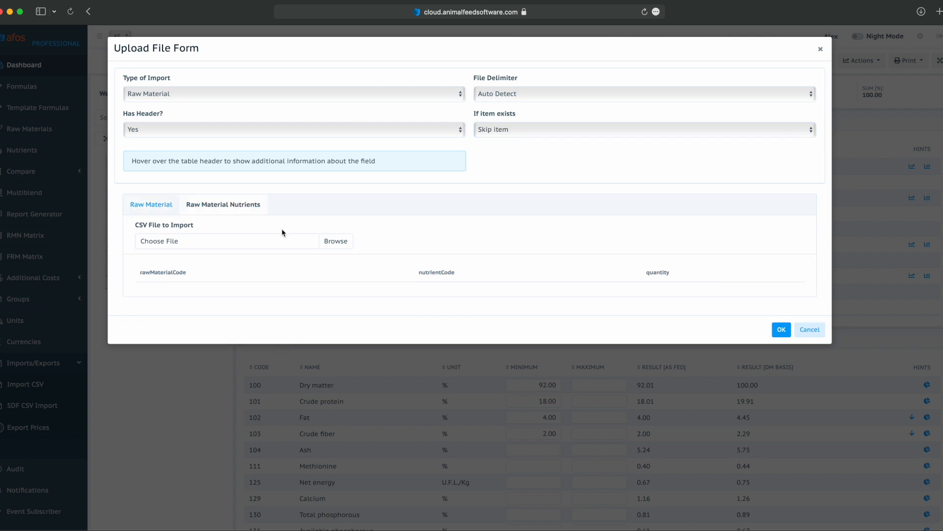
pyautogui.click(157, 206)
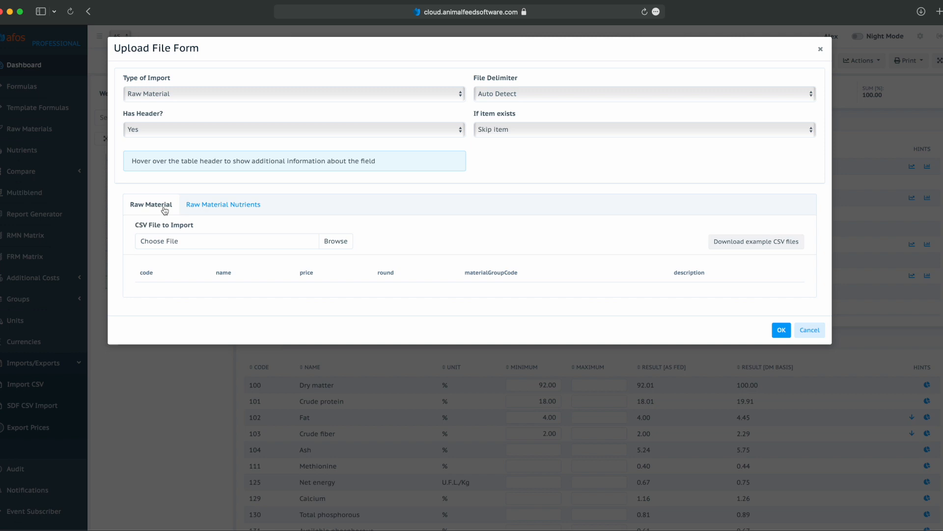
pyautogui.moveTo(146, 271)
pyautogui.moveTo(219, 274)
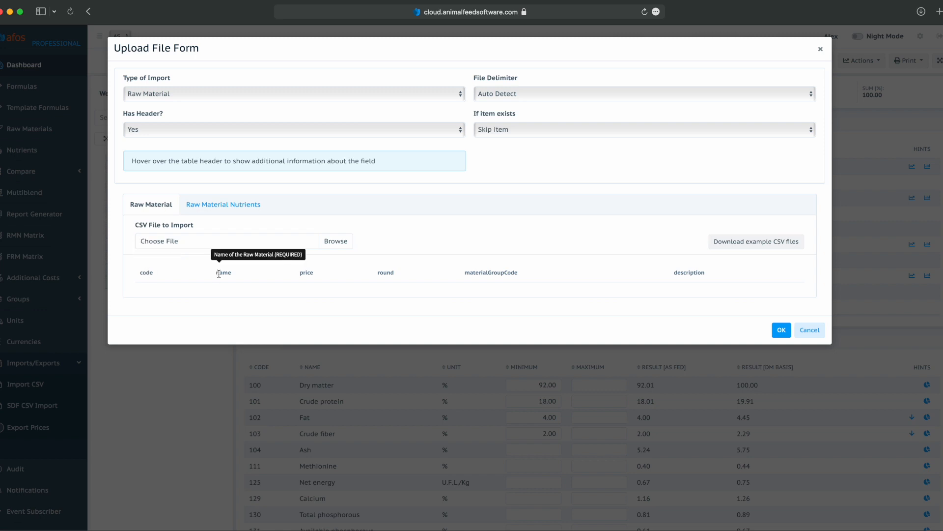
pyautogui.moveTo(307, 270)
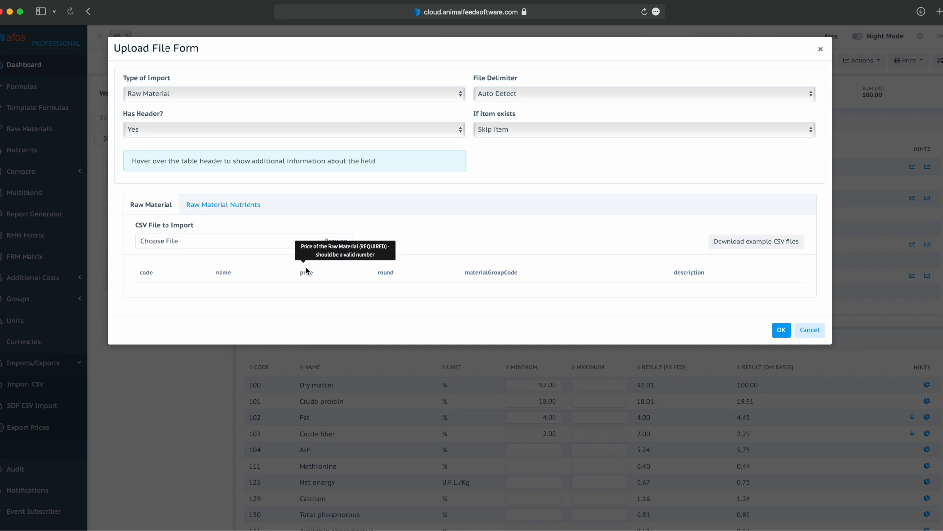
pyautogui.moveTo(382, 270)
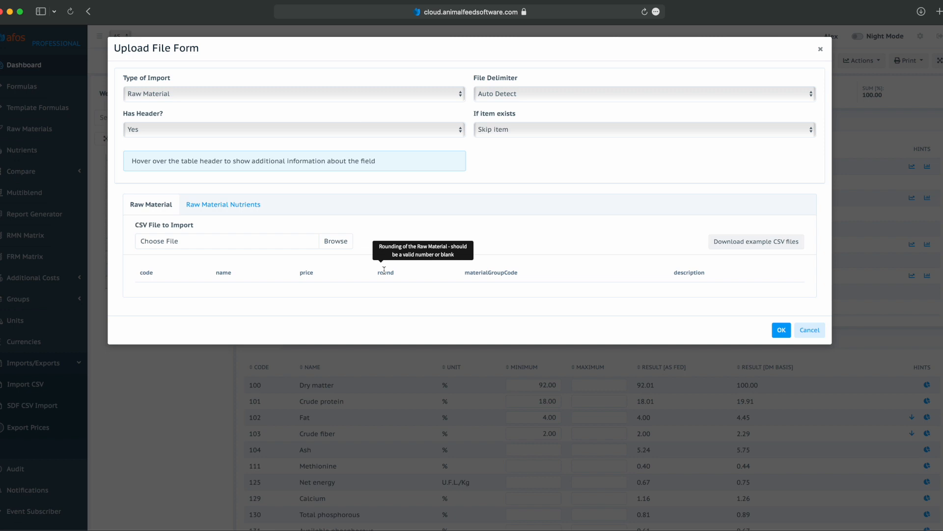
pyautogui.moveTo(493, 276)
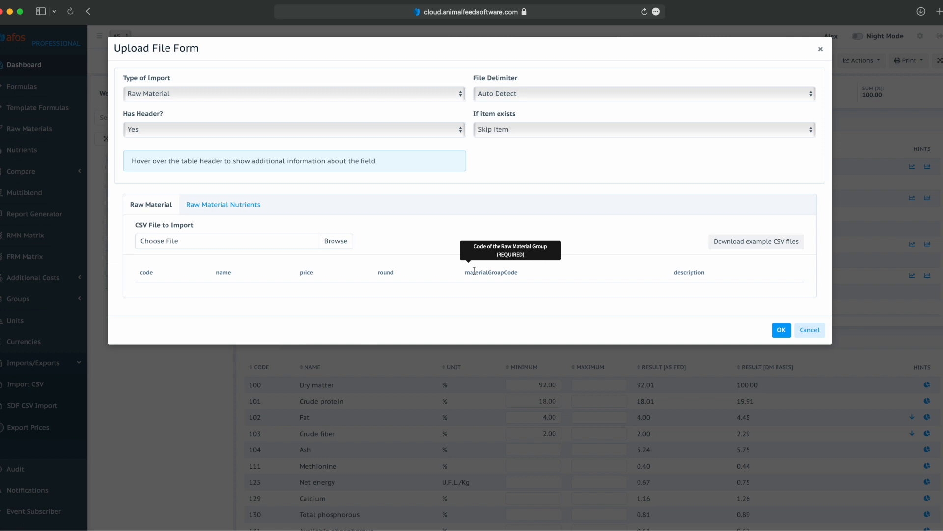
pyautogui.moveTo(692, 274)
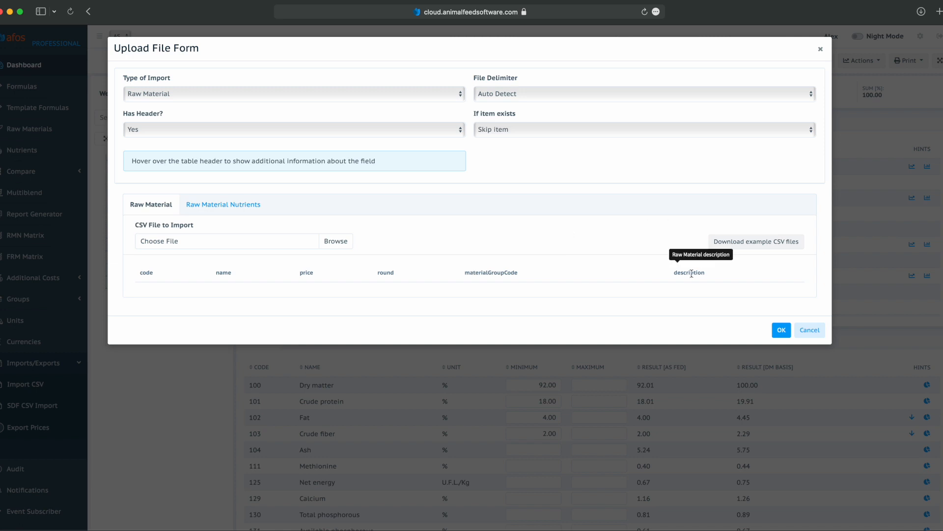
# Examine the field descriptions of the Raw Material Nutrients import table, including nutrientCode and quantity, and return to the Raw Material table.
pyautogui.click(237, 209)
pyautogui.moveTo(191, 276)
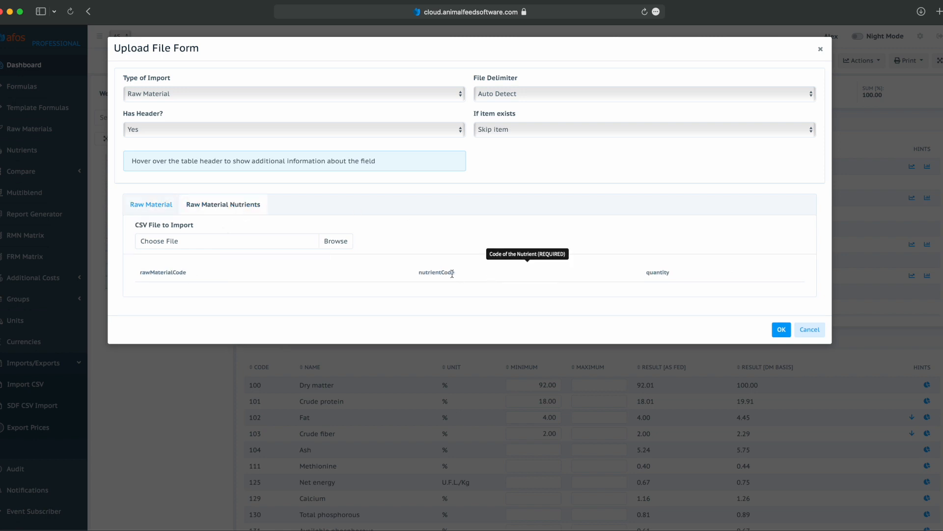
pyautogui.moveTo(657, 283)
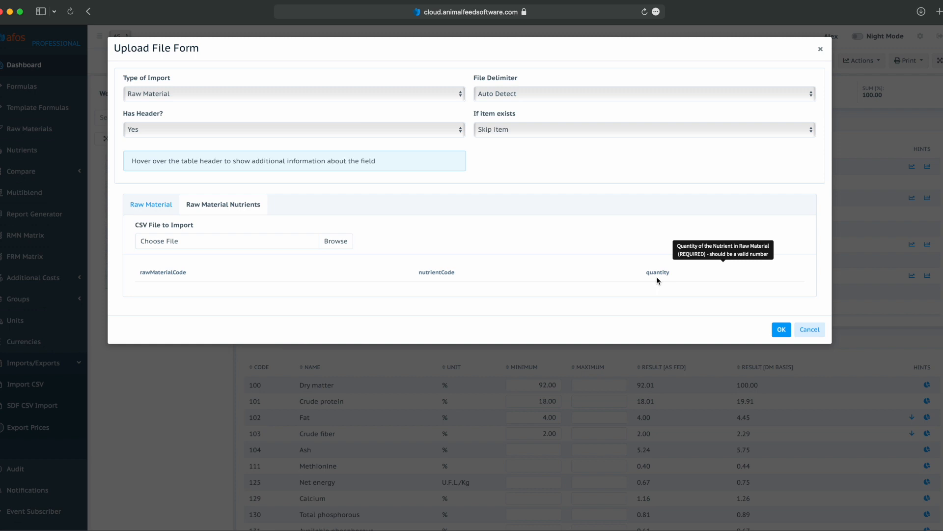
pyautogui.click(160, 207)
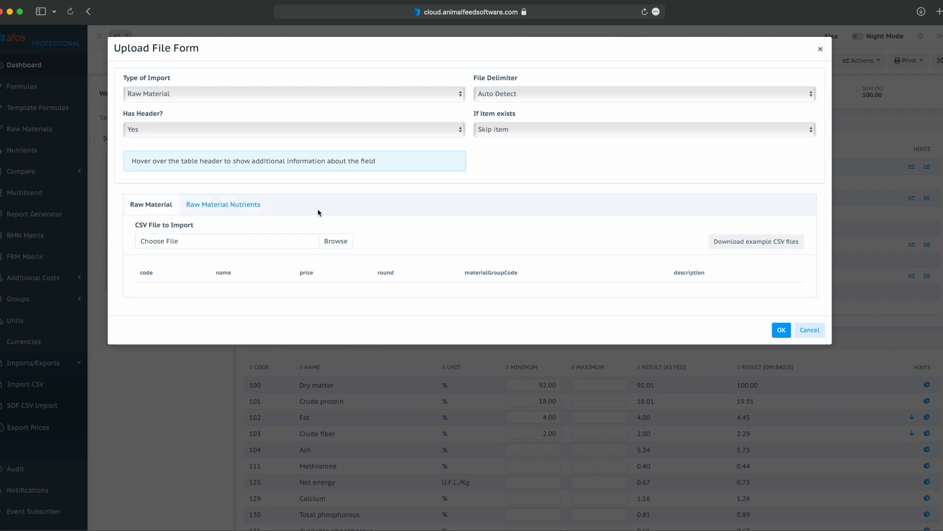
# Download the example CSV files and open raw-material-nutrients-example from the Downloads folder in Excel.
pyautogui.click(759, 247)
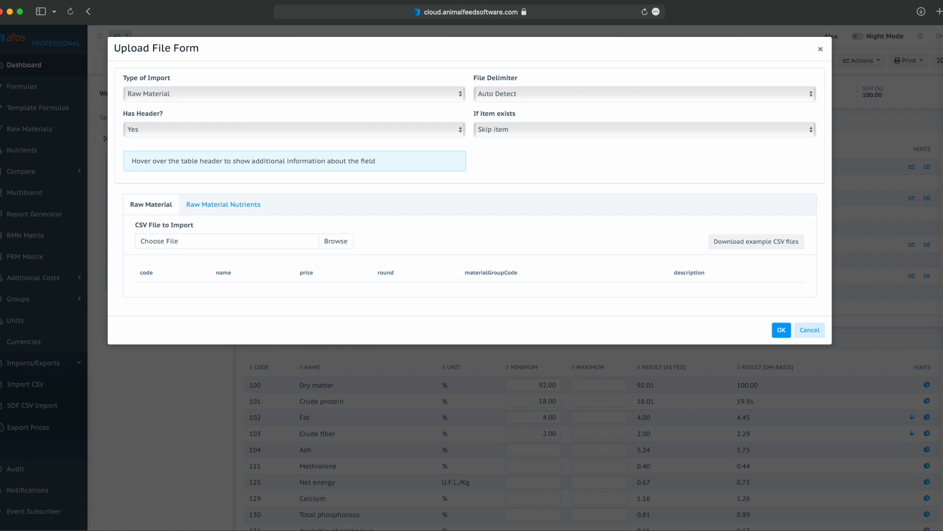
pyautogui.click(933, 427)
pyautogui.click(737, 425)
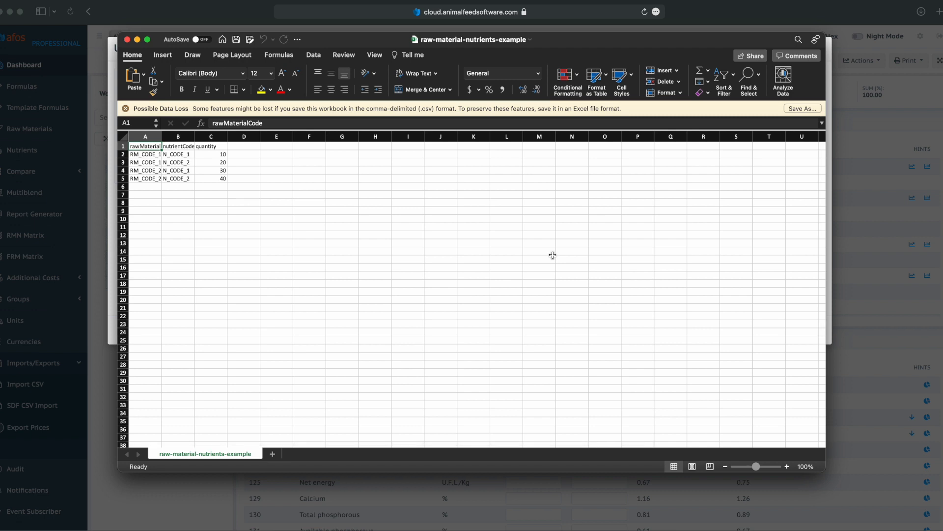
# Compare the example file's columns with the Raw Material Nutrients import fields in the browser, and widen columns A to C in Excel.
pyautogui.press('super+Tab')
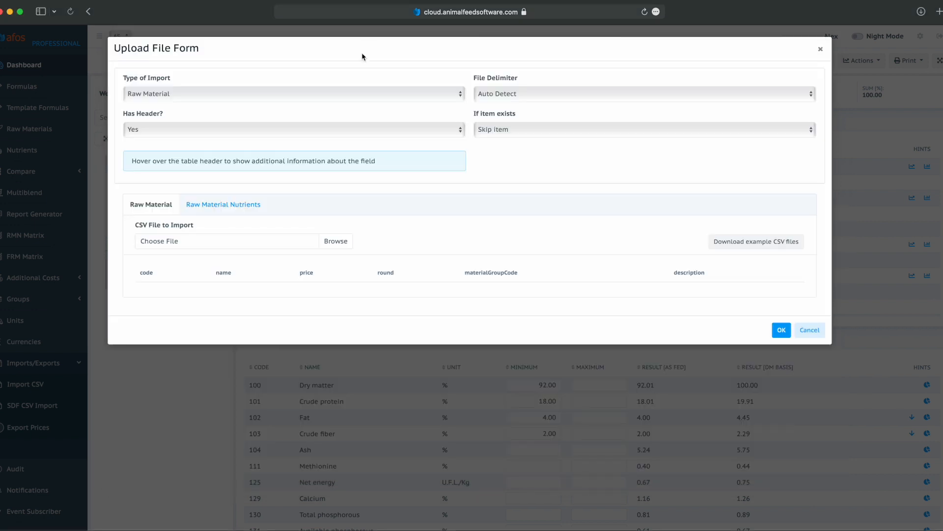
pyautogui.click(216, 209)
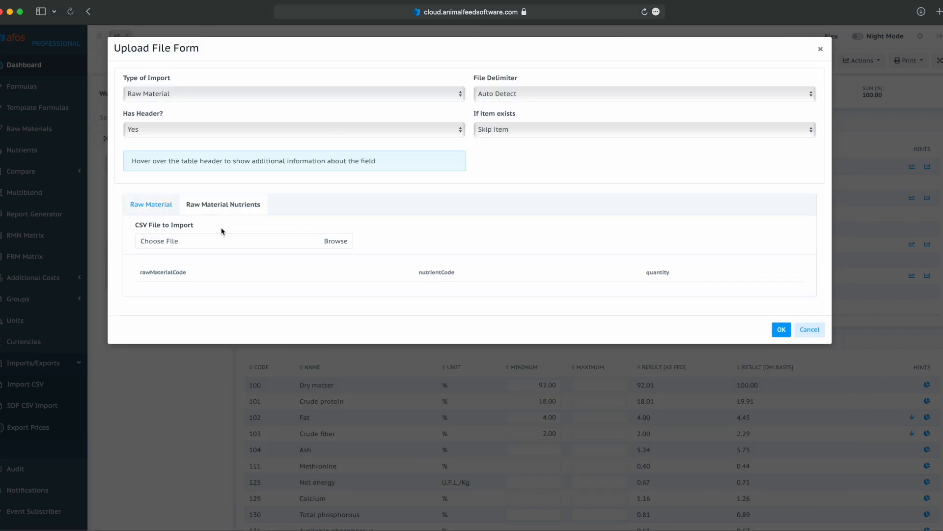
pyautogui.press('super+Tab')
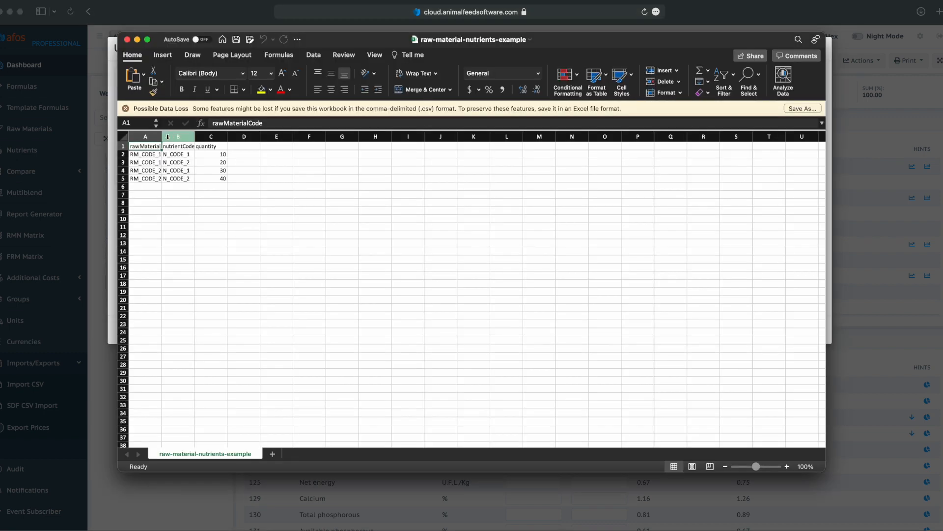
pyautogui.moveTo(161, 136); pyautogui.dragTo(341, 136)
# Enter CORN as the raw material code in A2 and Crudeprotein as the nutrient code in B2.
pyautogui.click(171, 155)
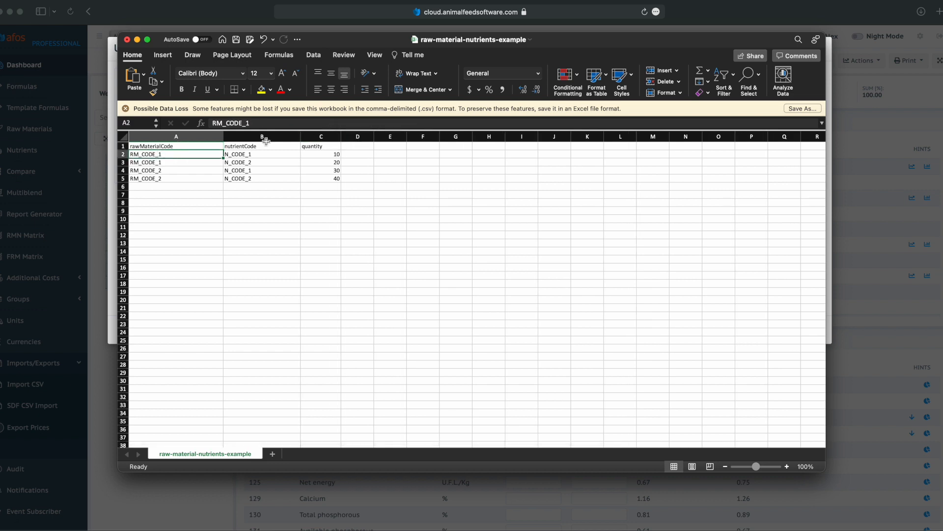
pyautogui.moveTo(298, 123); pyautogui.dragTo(204, 133)
pyautogui.write('cl')
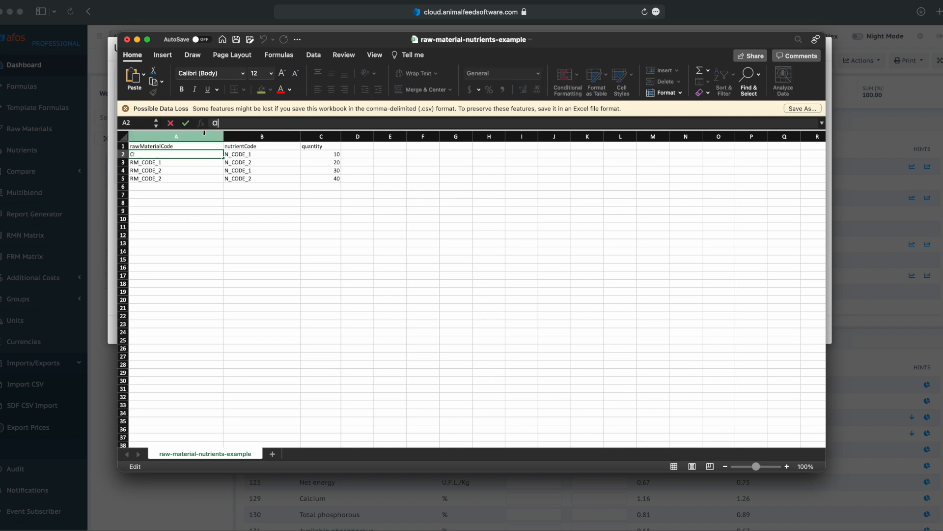
pyautogui.write('ORN')
pyautogui.click(261, 155)
pyautogui.moveTo(266, 123); pyautogui.dragTo(178, 130)
pyautogui.write('Cruyde')
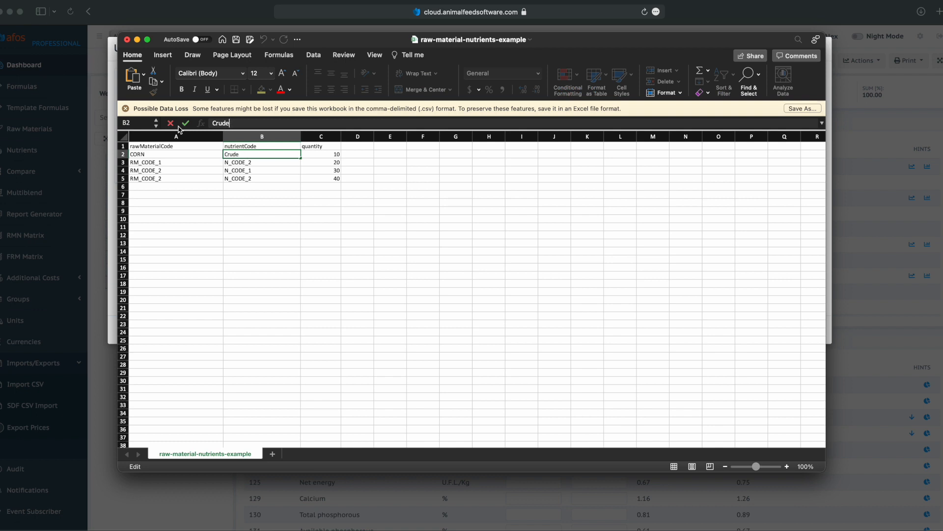
pyautogui.write('te')
pyautogui.press('Tab')
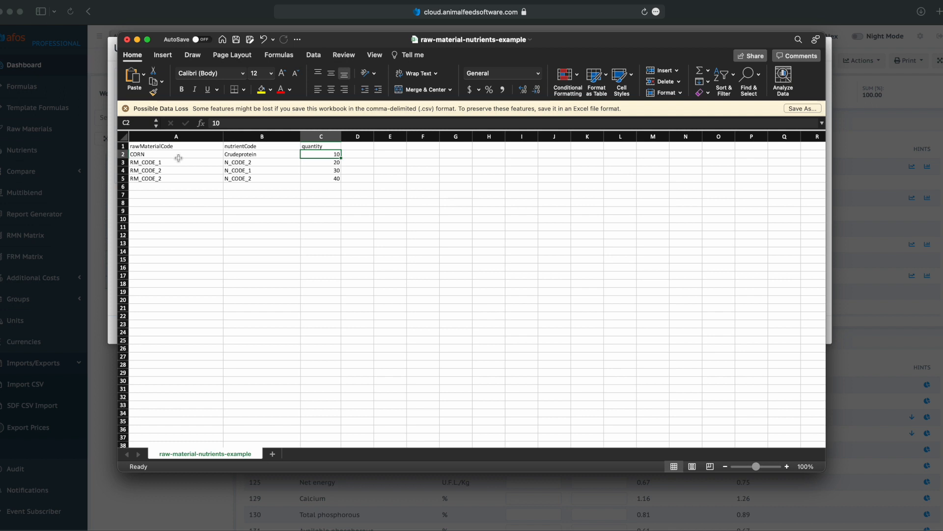
# Enter CORN as the raw material code in A3 and correct the nutrient code in B2 to "Crude protein".
pyautogui.click(178, 159)
pyautogui.moveTo(260, 123); pyautogui.dragTo(187, 125)
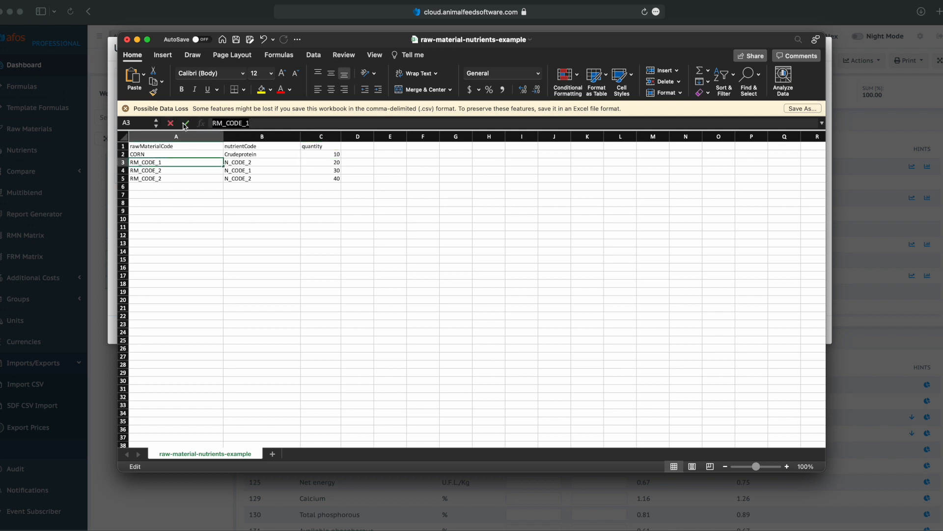
pyautogui.write('CORN')
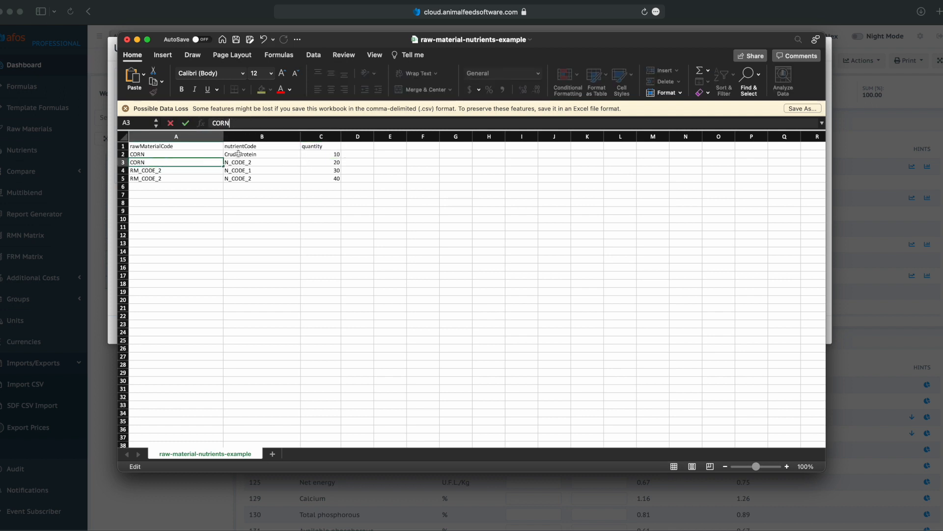
pyautogui.click(238, 154)
pyautogui.click(229, 123)
# Set the nutrient code in B3 to Fiber and highlight the raw material and nutrient codes of rows 2 and 3.
pyautogui.click(256, 164)
pyautogui.moveTo(248, 123); pyautogui.dragTo(205, 125)
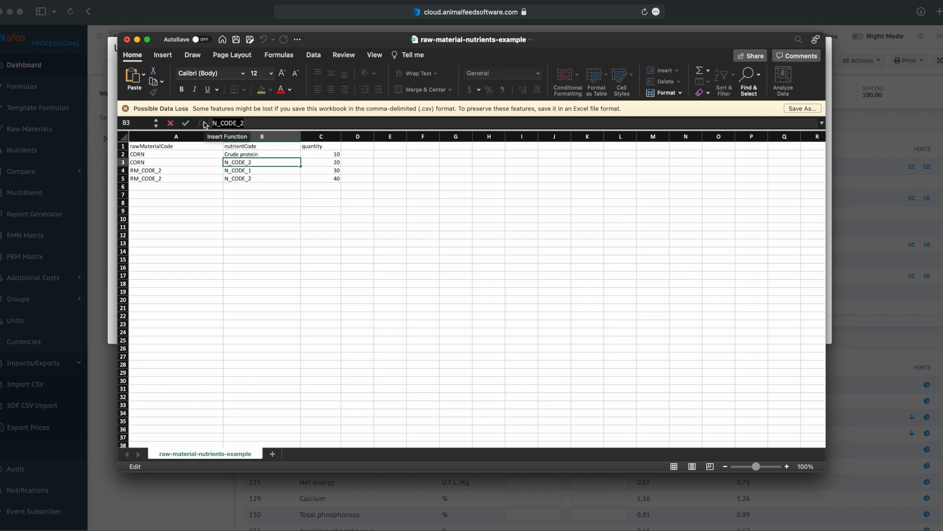
pyautogui.write('Fiber')
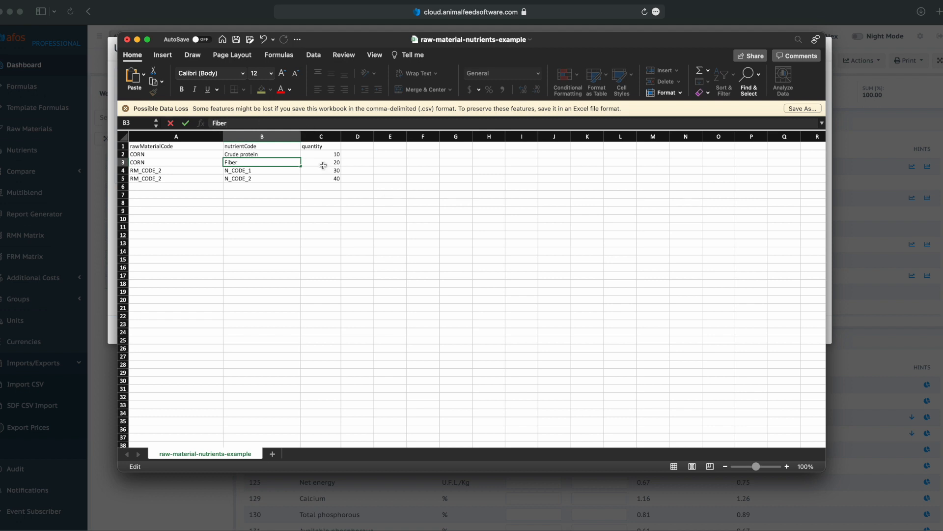
pyautogui.click(323, 165)
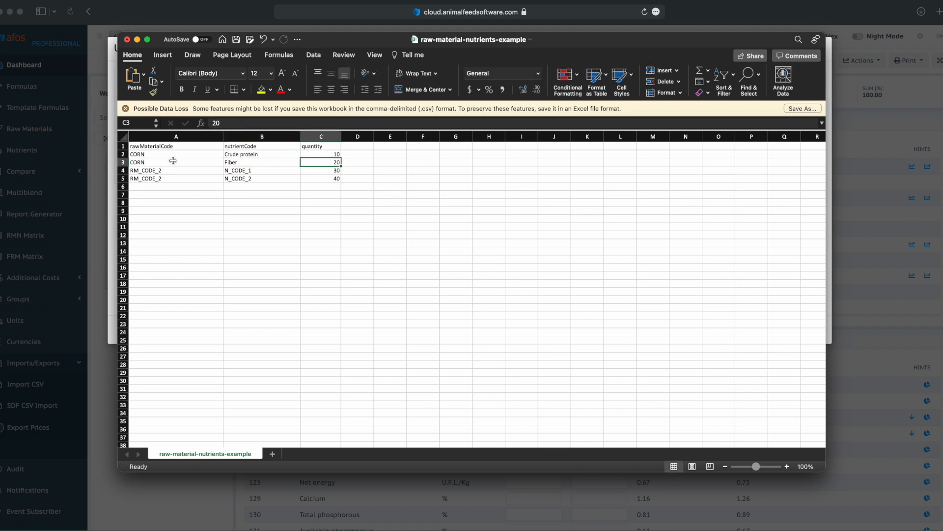
pyautogui.moveTo(154, 154); pyautogui.dragTo(157, 163)
pyautogui.moveTo(229, 155); pyautogui.dragTo(231, 163)
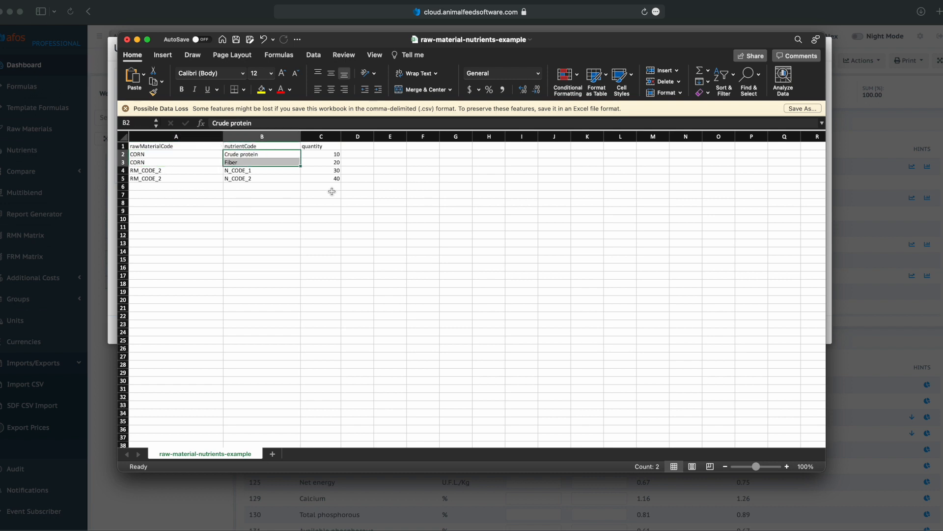
# Close the nutrients example without saving and open raw-material-example.csv from the Downloads folder.
pyautogui.click(127, 40)
pyautogui.click(493, 303)
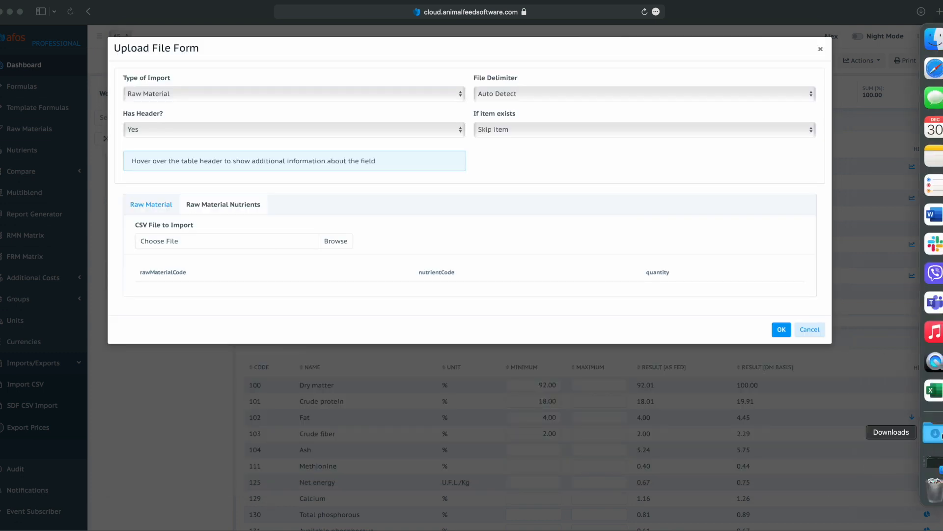
pyautogui.click(939, 435)
pyautogui.click(867, 432)
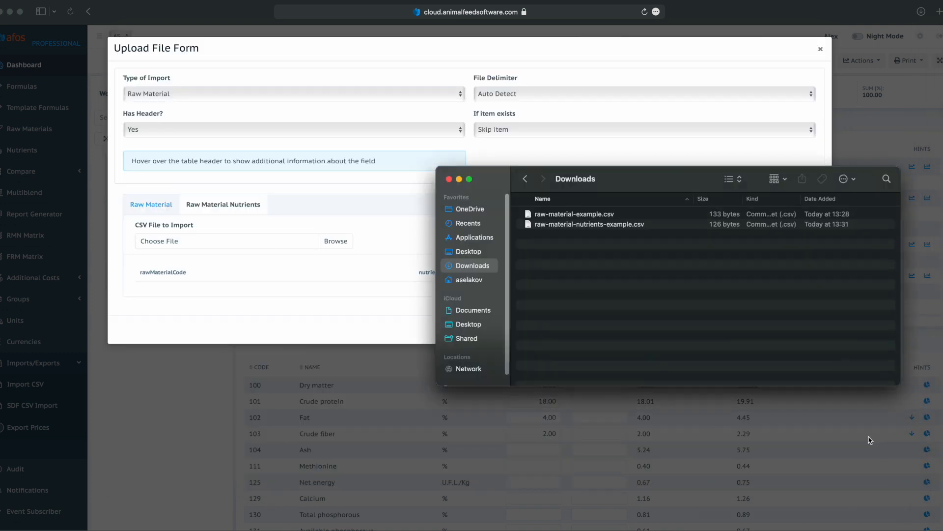
pyautogui.doubleClick(593, 214)
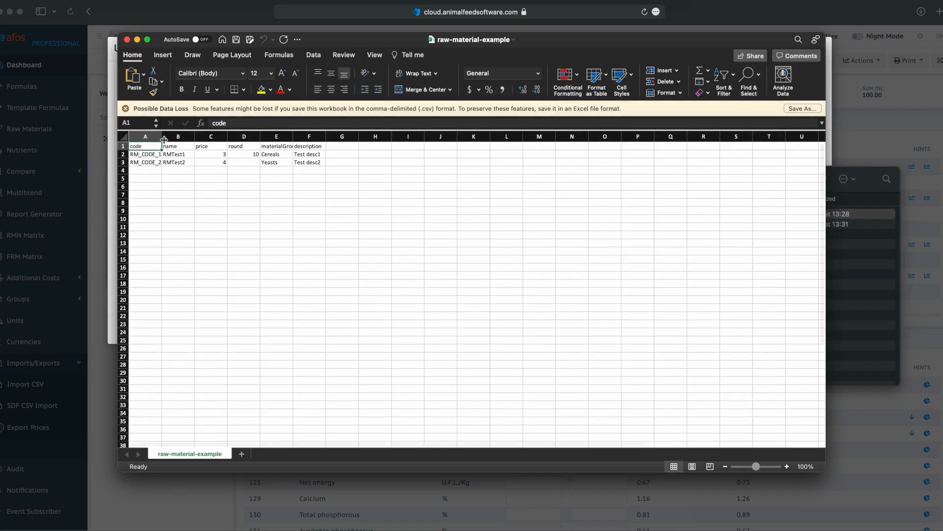
# Widen the code column and enter CORN as the raw material code in A2.
pyautogui.moveTo(162, 137); pyautogui.dragTo(186, 134)
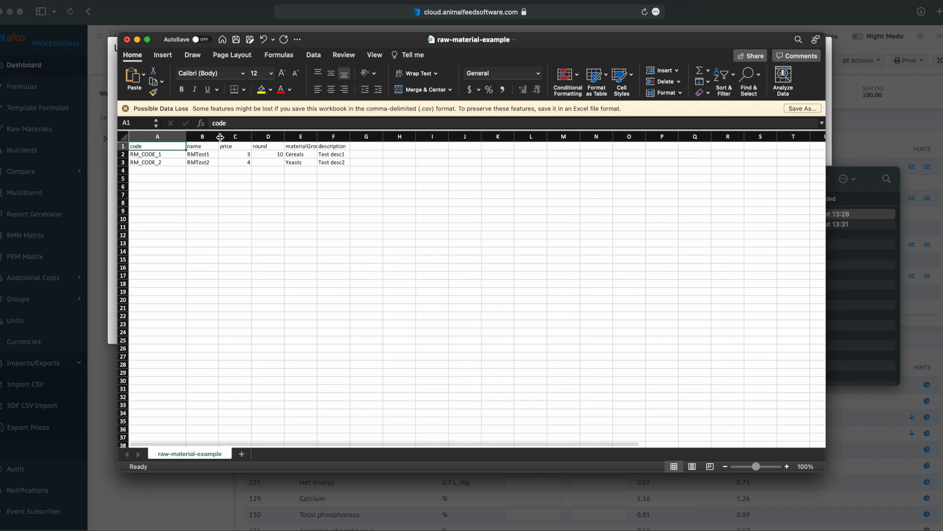
pyautogui.click(147, 154)
pyautogui.moveTo(265, 123); pyautogui.dragTo(211, 124)
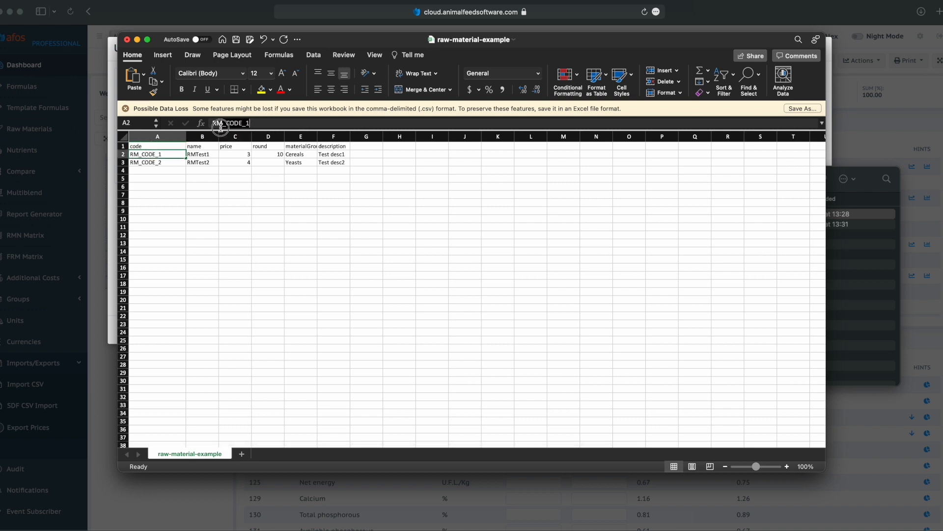
pyautogui.write('CORN')
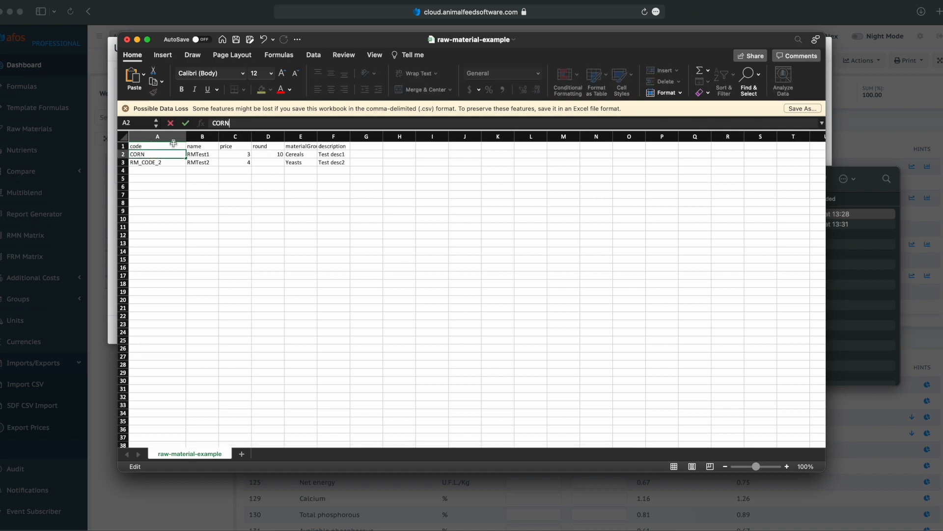
pyautogui.click(202, 154)
pyautogui.moveTo(256, 122); pyautogui.dragTo(213, 123)
# Set the raw material code in A2 to 1001 and the name in B2 to CORN.
pyautogui.click(149, 155)
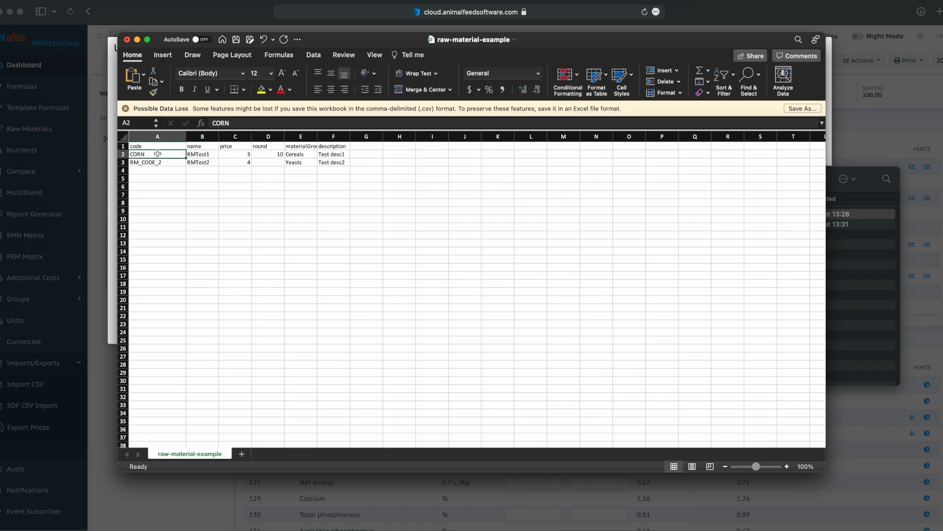
pyautogui.click(235, 123)
pyautogui.write('1001')
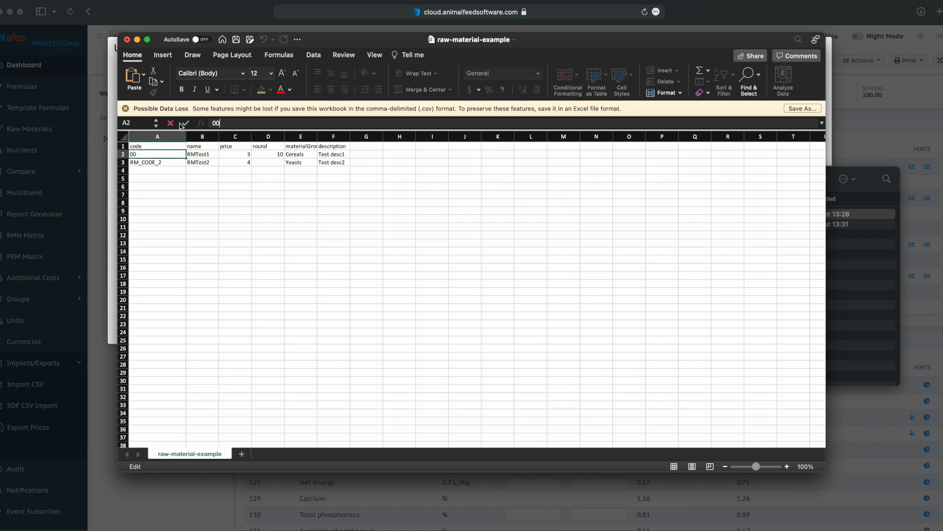
pyautogui.click(206, 156)
pyautogui.write('CORN')
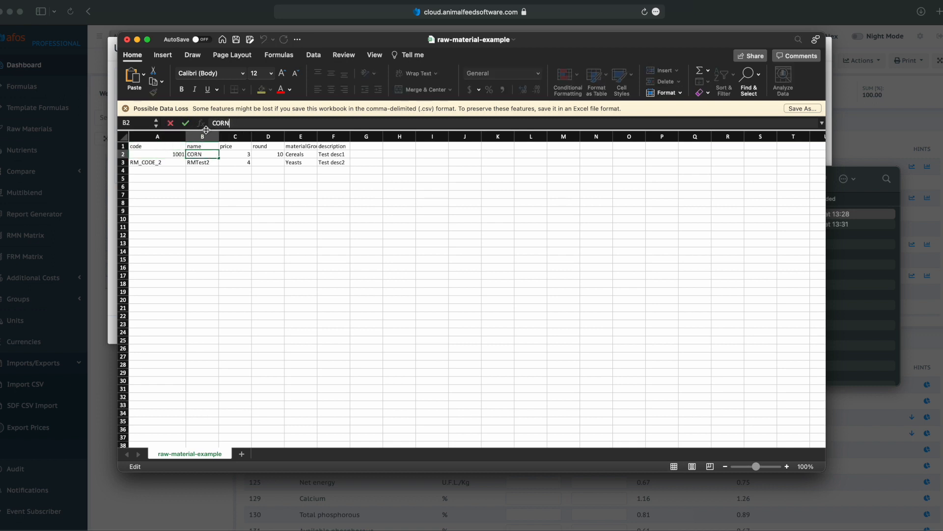
# Review row 2's price, round, group and description cells with the materialGroupCode column widened, and highlight A3:F29.
pyautogui.click(235, 154)
pyautogui.click(273, 157)
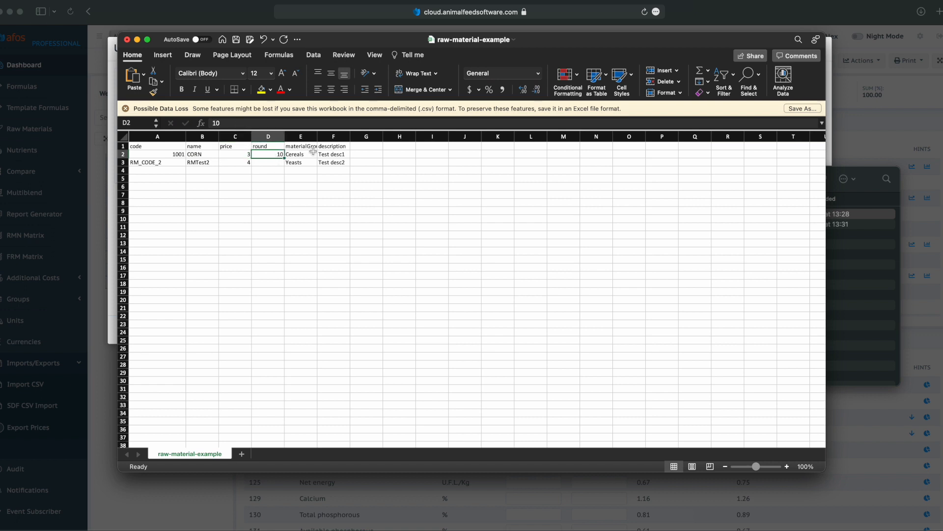
pyautogui.moveTo(318, 137); pyautogui.dragTo(355, 137)
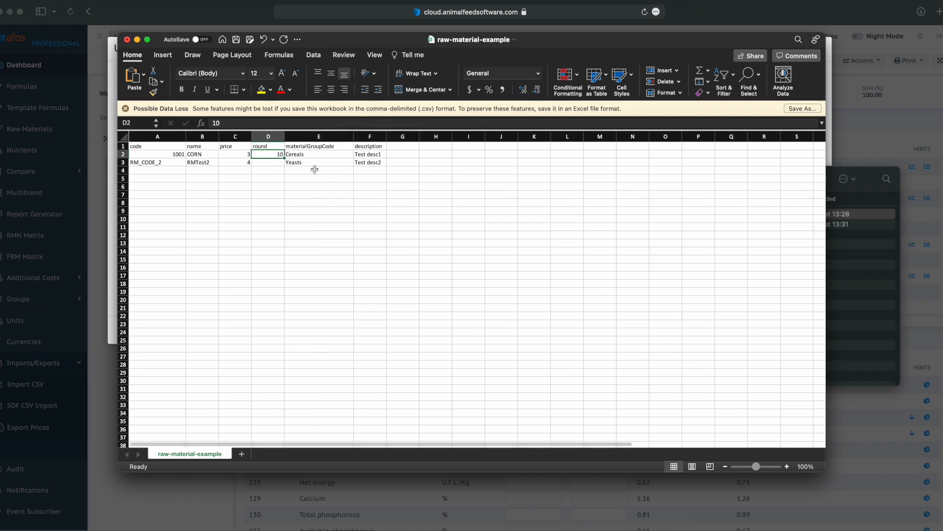
pyautogui.click(313, 155)
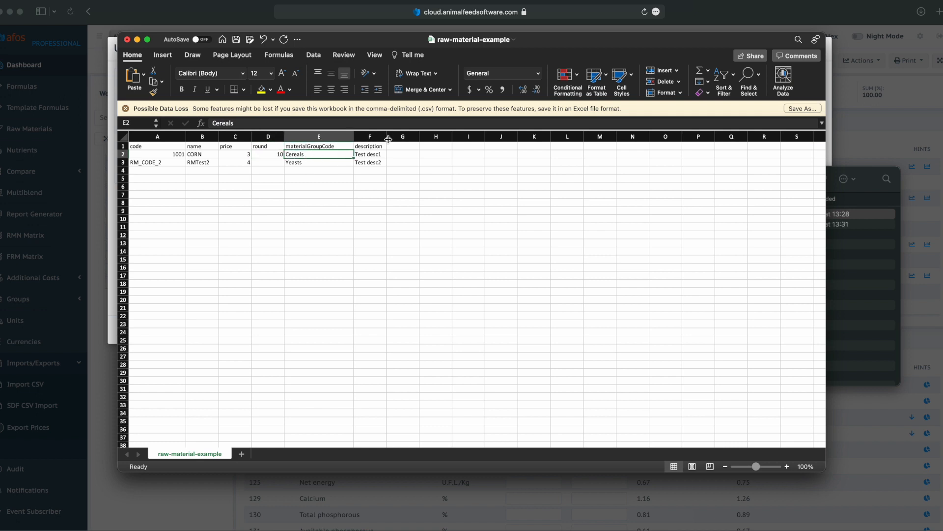
pyautogui.click(378, 154)
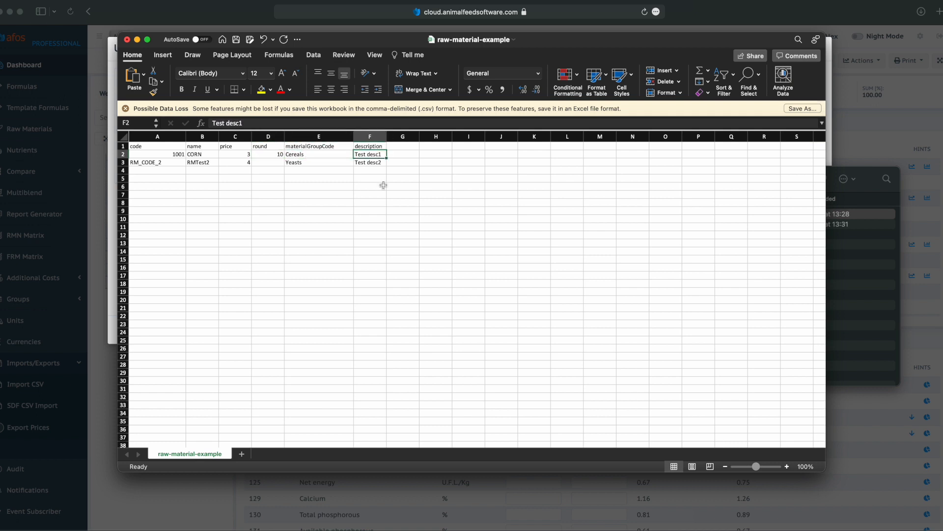
pyautogui.moveTo(149, 163); pyautogui.dragTo(373, 373)
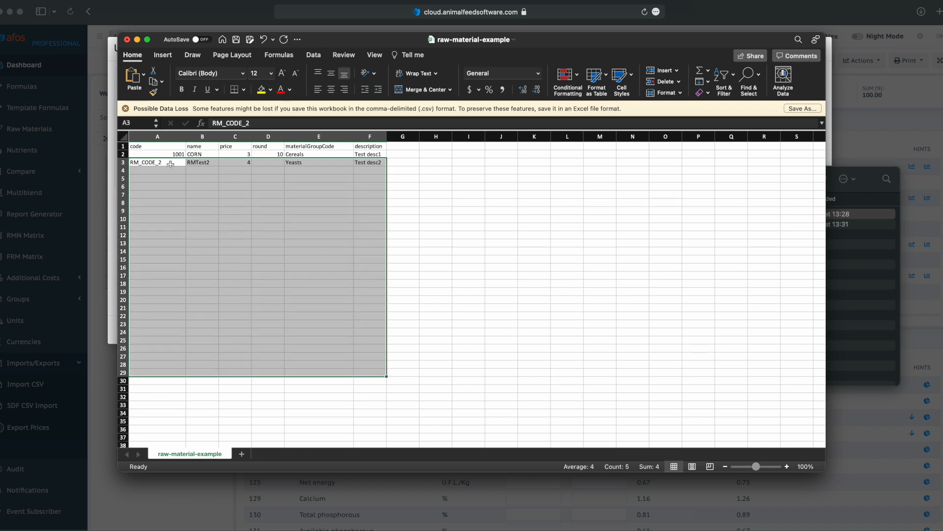
# Close raw-material-example.csv without saving and close the Downloads window.
pyautogui.click(127, 39)
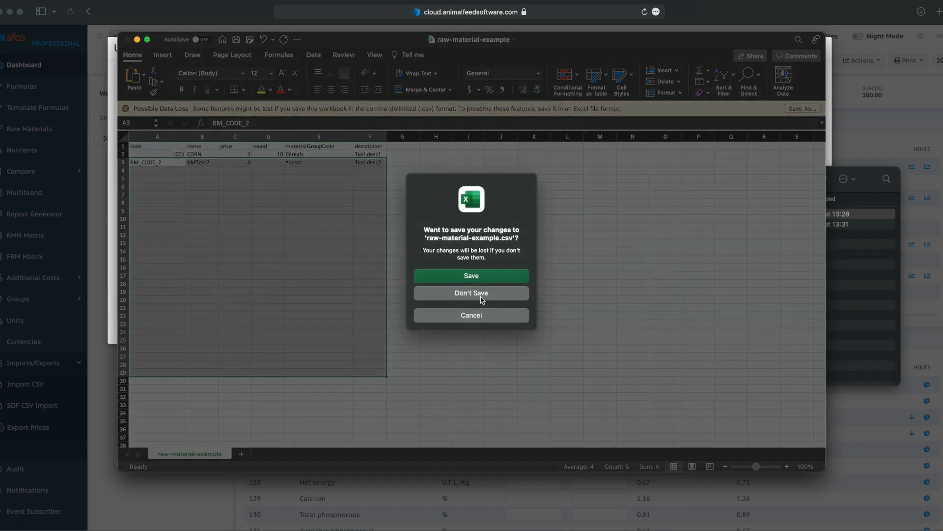
pyautogui.click(471, 293)
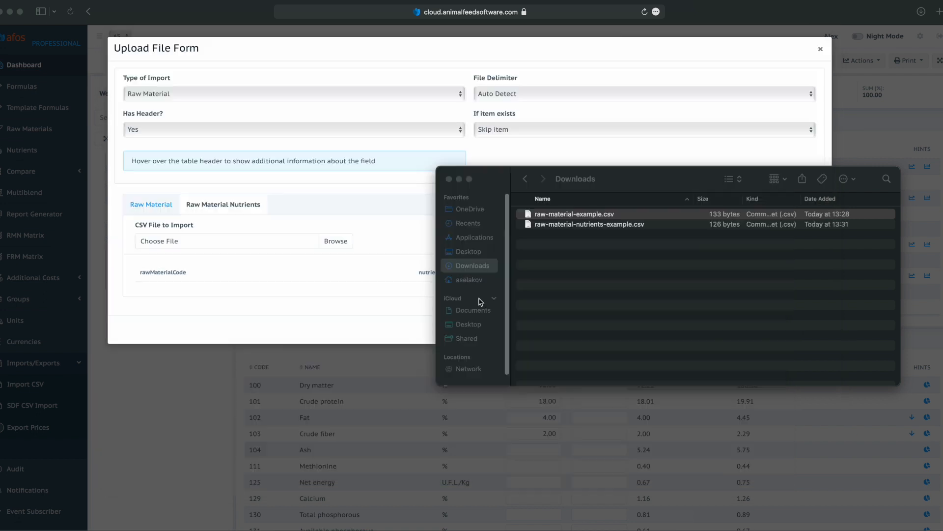
pyautogui.click(449, 180)
# Look at the file chooser for the raw material nutrients CSV, cancel it, and return to the Raw Material import fields.
pyautogui.click(338, 243)
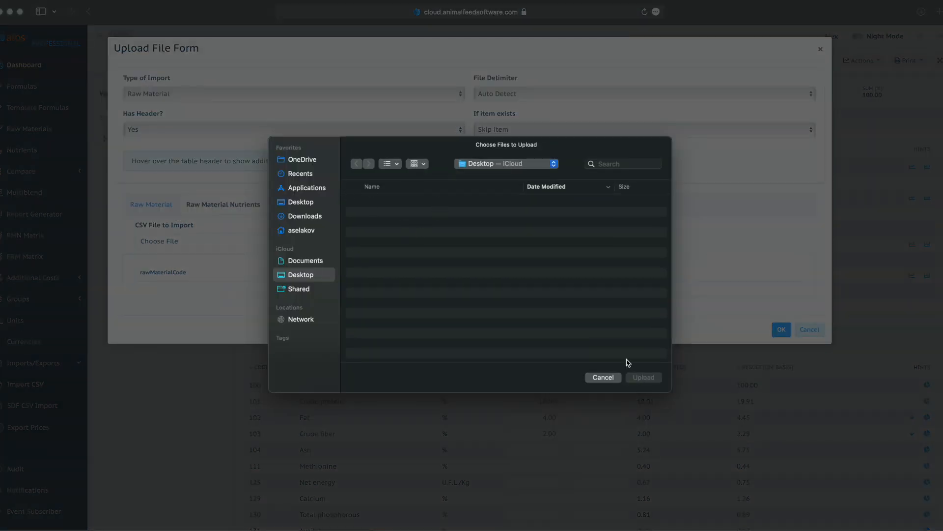
pyautogui.click(604, 378)
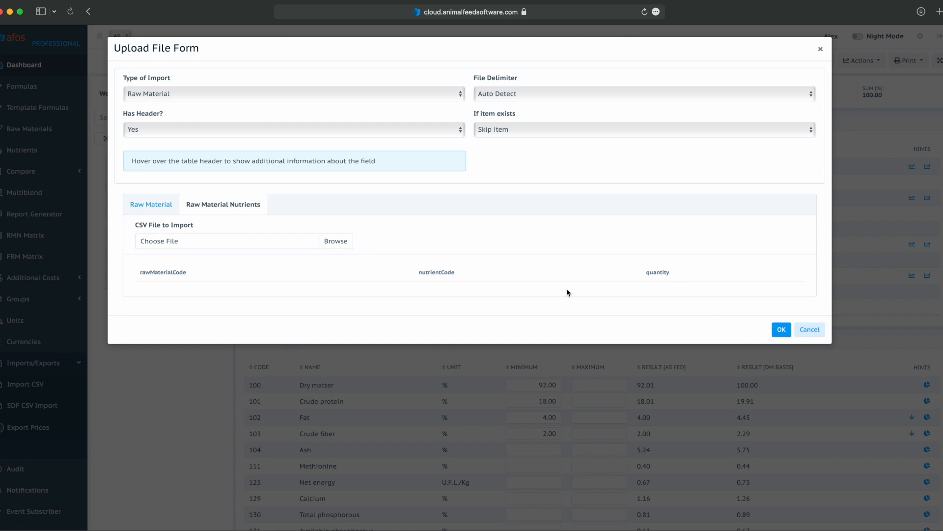
pyautogui.click(154, 205)
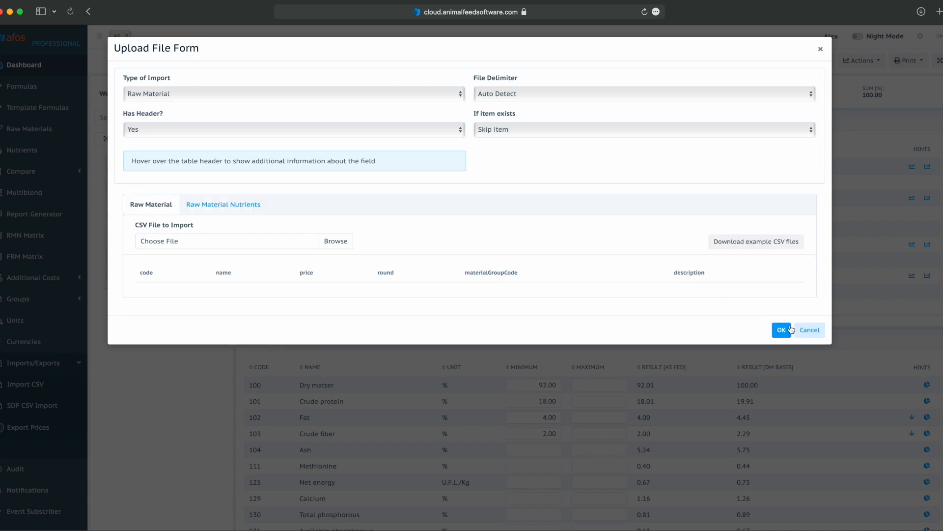
# Set the type of import to Nutrient and examine the hints for its name and unitCode columns.
pyautogui.click(409, 93)
pyautogui.click(398, 79)
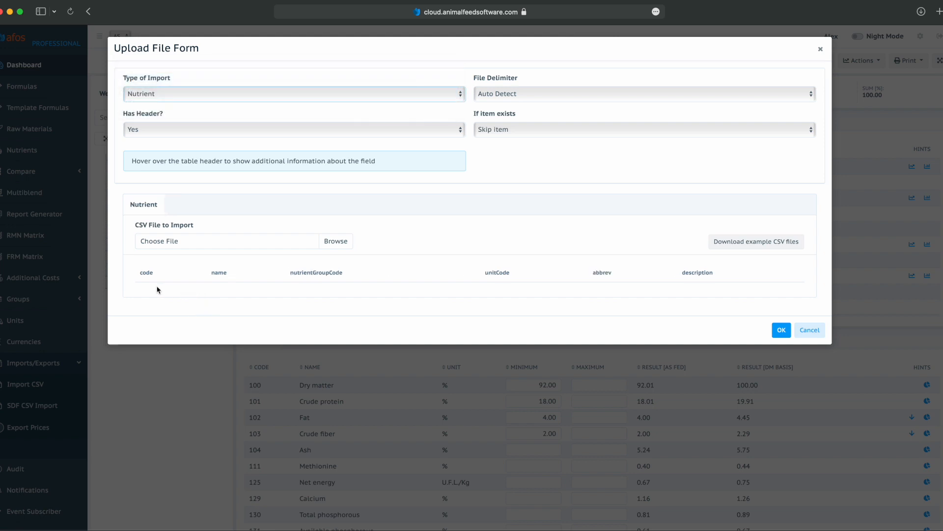
pyautogui.moveTo(150, 276)
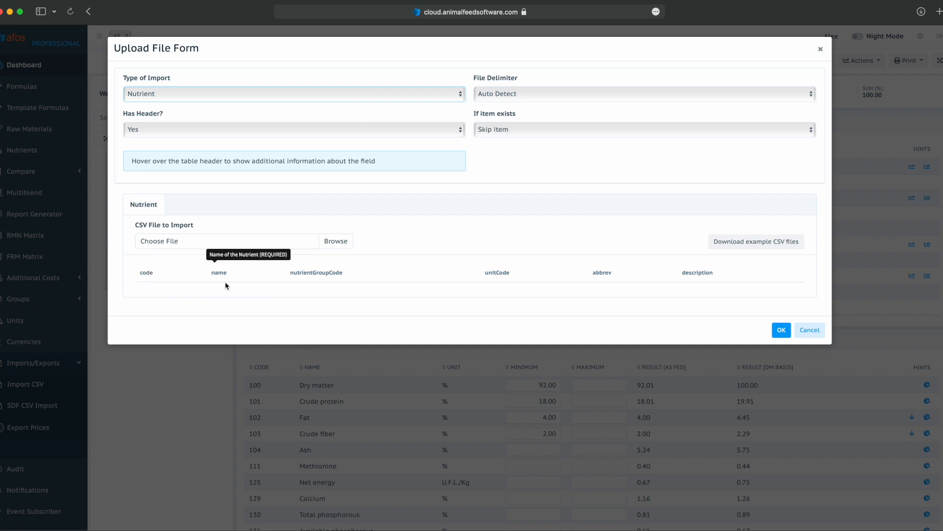
pyautogui.moveTo(518, 270)
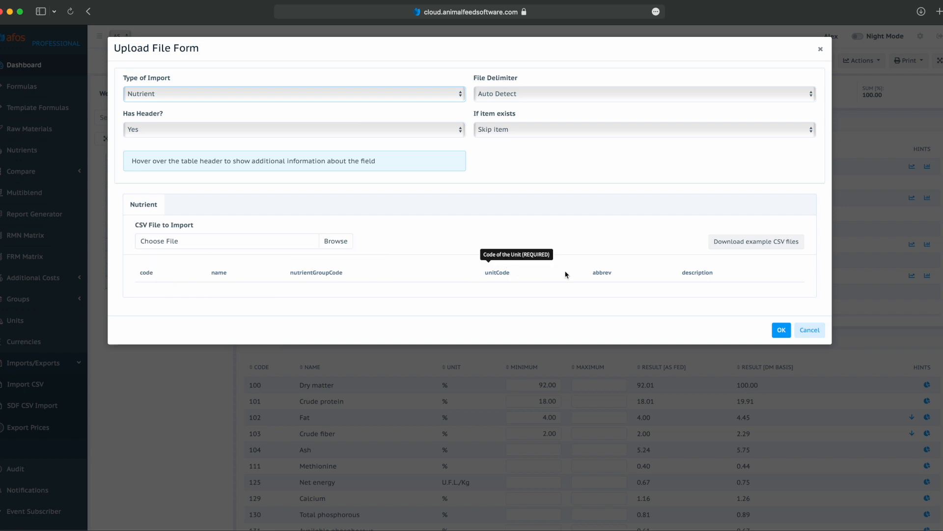
# Set the type of import to Formula and examine the column hints for Formula and Formula Raw Materials.
pyautogui.click(195, 93)
pyautogui.click(192, 116)
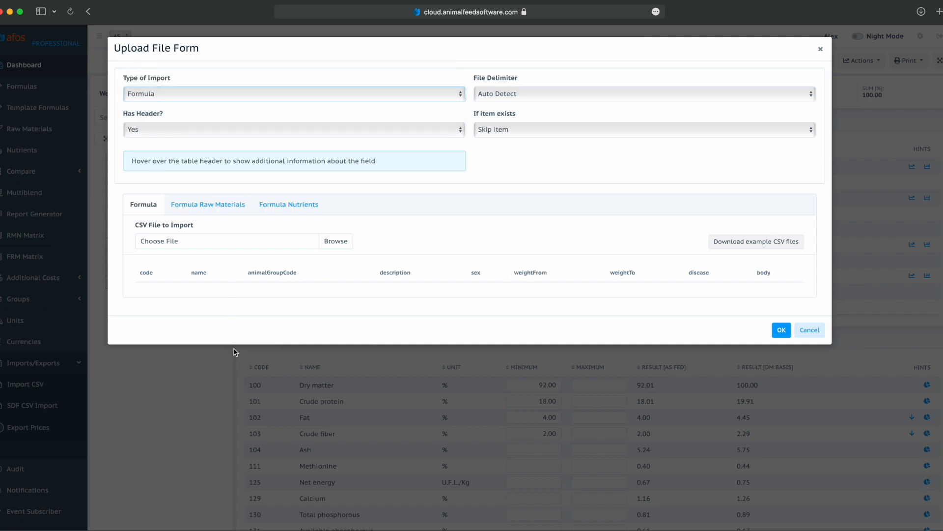
pyautogui.moveTo(763, 276)
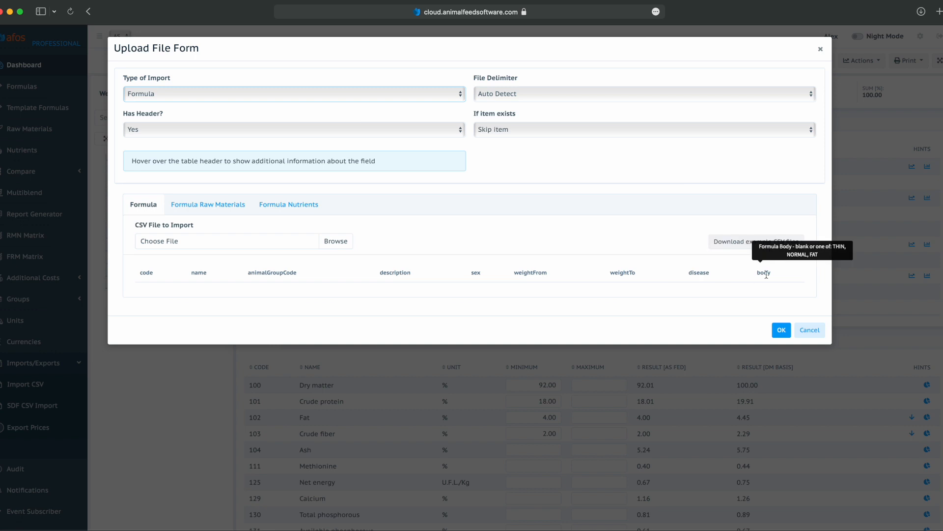
pyautogui.click(210, 208)
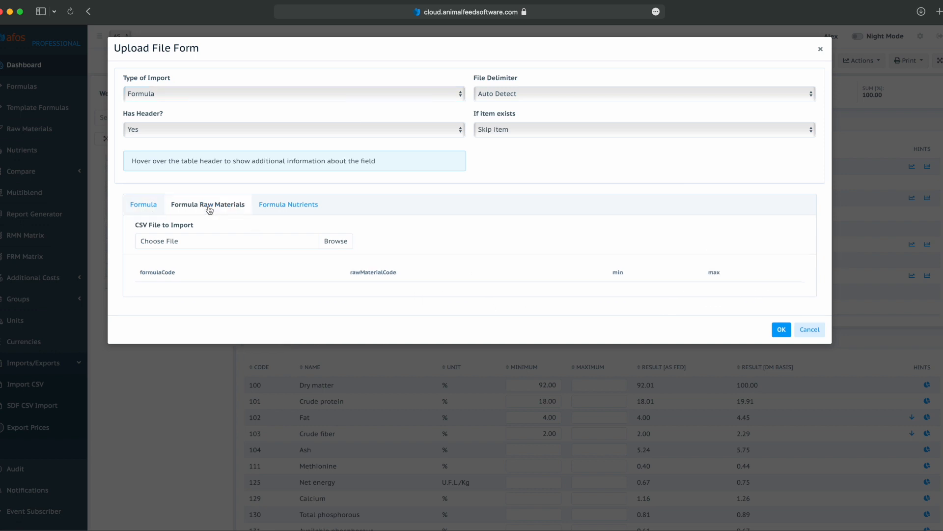
pyautogui.moveTo(740, 272)
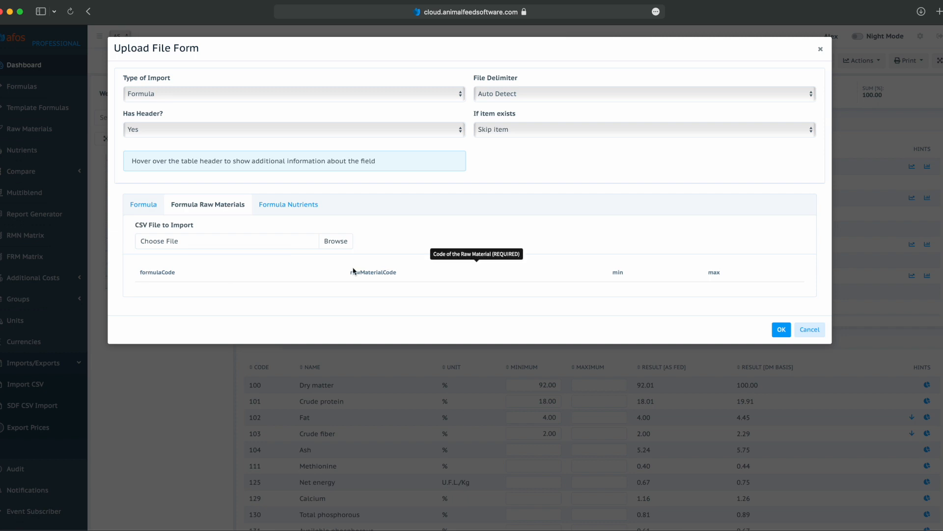
pyautogui.moveTo(679, 270)
# Examine the Formula Nutrients column hints, and return to the Formula file section by way of Formula Raw Materials.
pyautogui.click(290, 208)
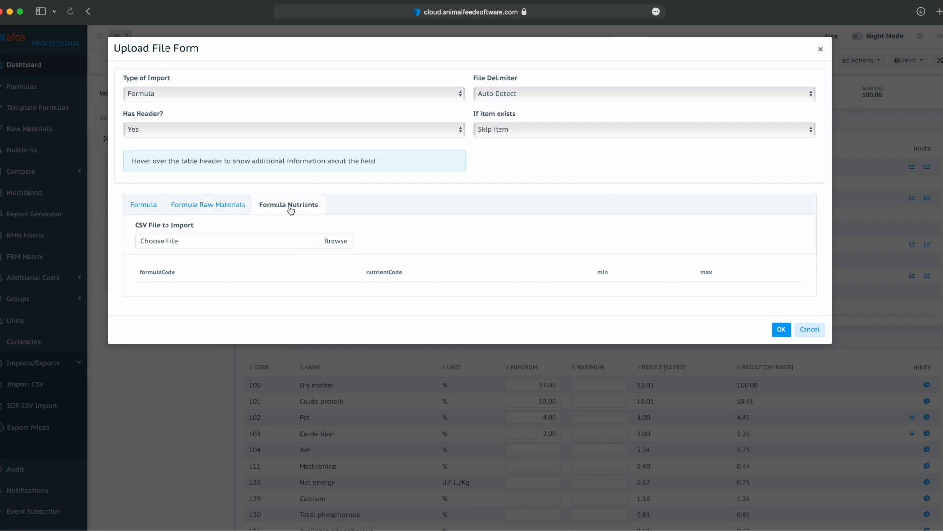
pyautogui.moveTo(181, 271)
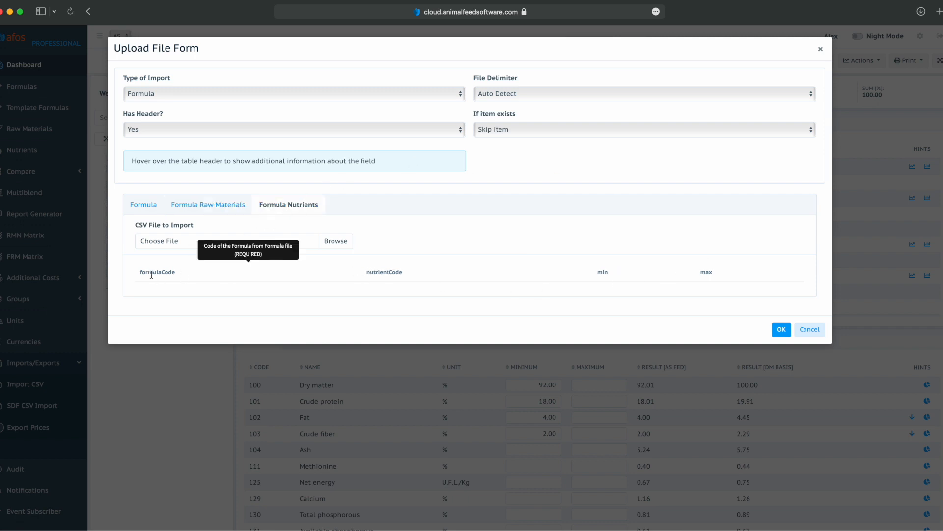
pyautogui.moveTo(605, 281)
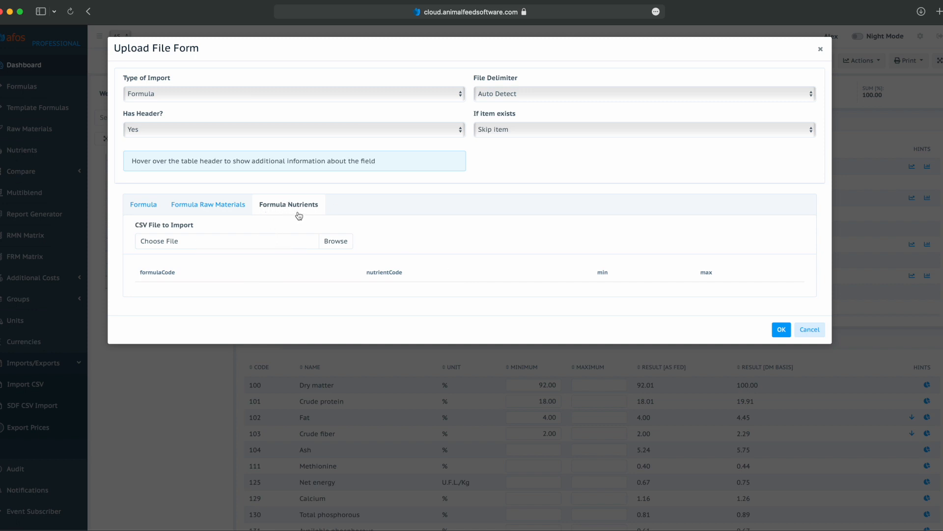
pyautogui.click(224, 205)
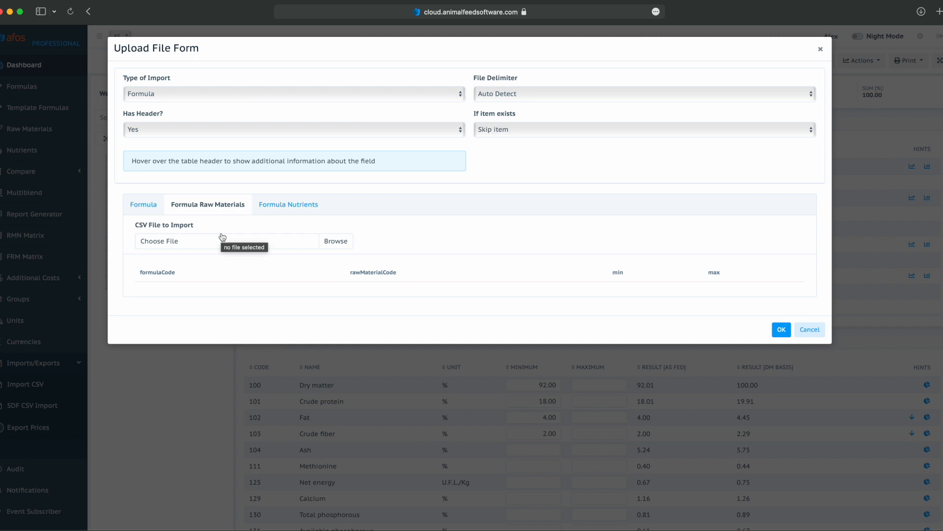
pyautogui.click(159, 205)
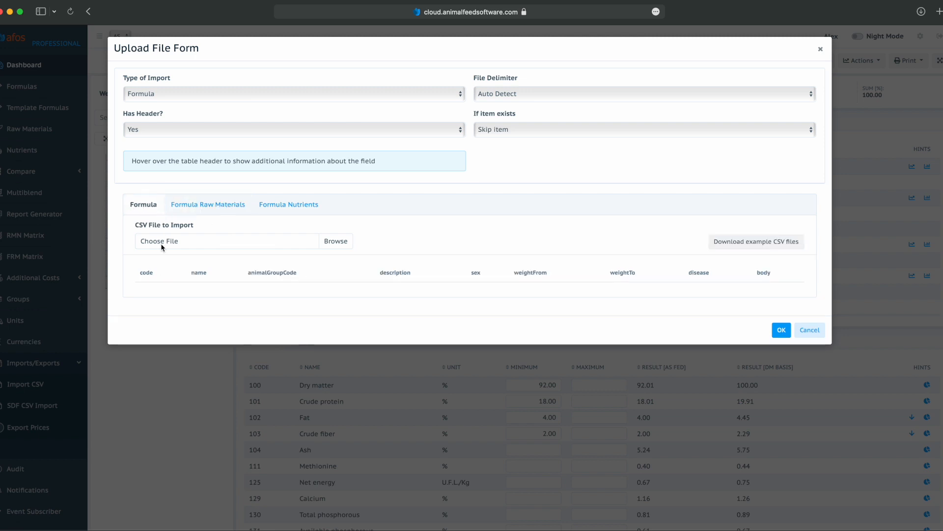